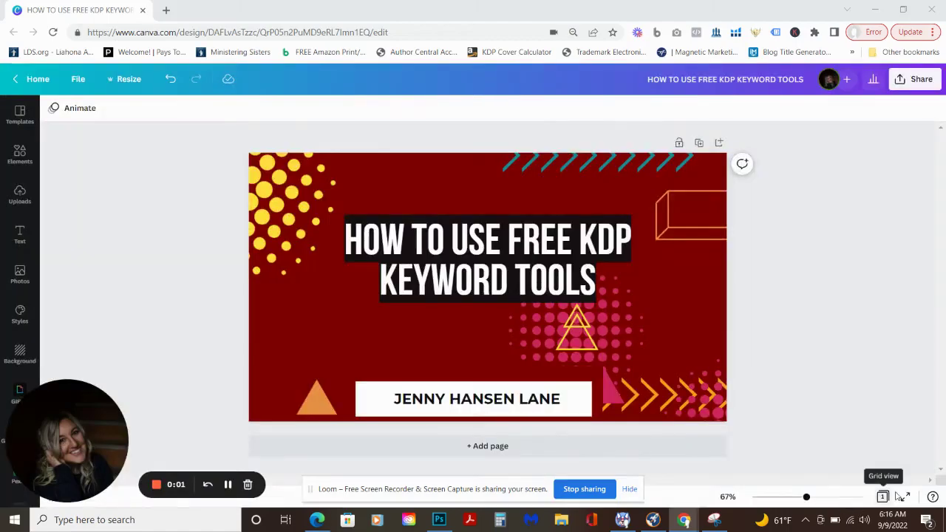
Switch to the incognito Chrome window and open amazon.com.
left_click(903, 497)
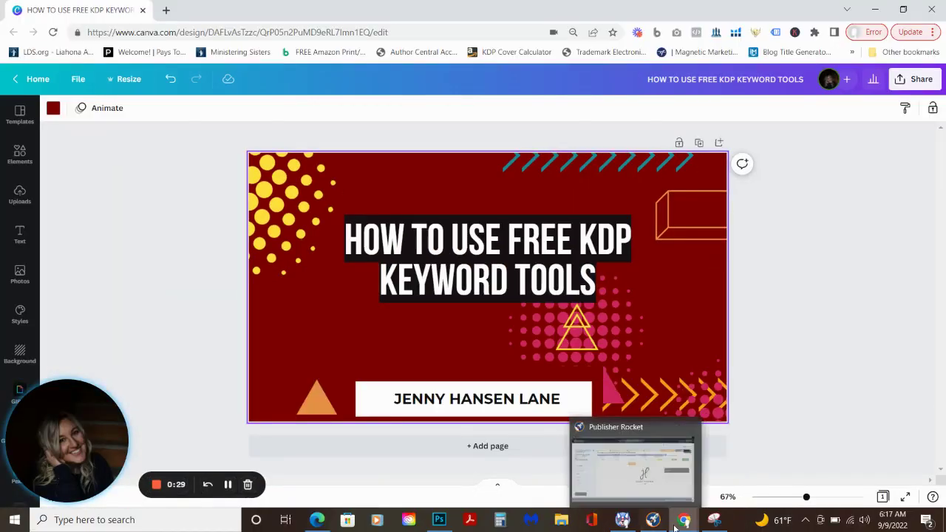
left_click(707, 460)
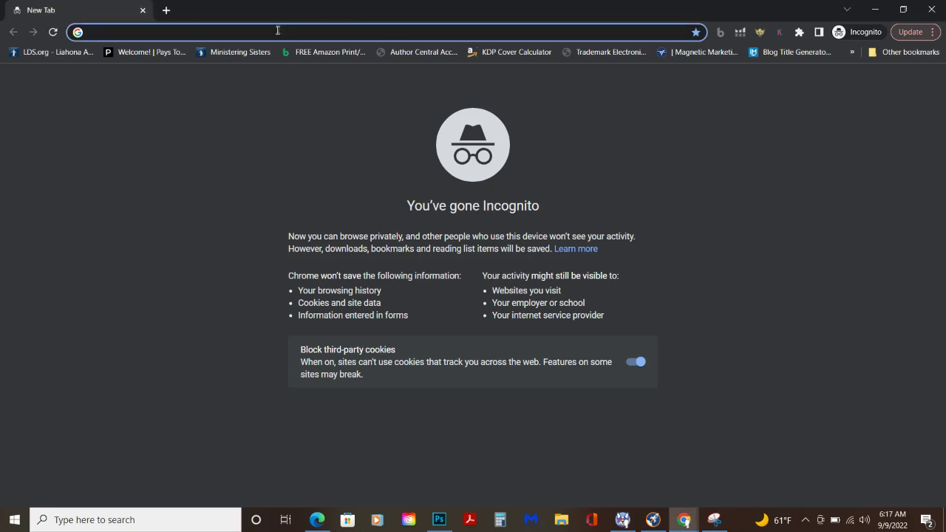
type("amao")
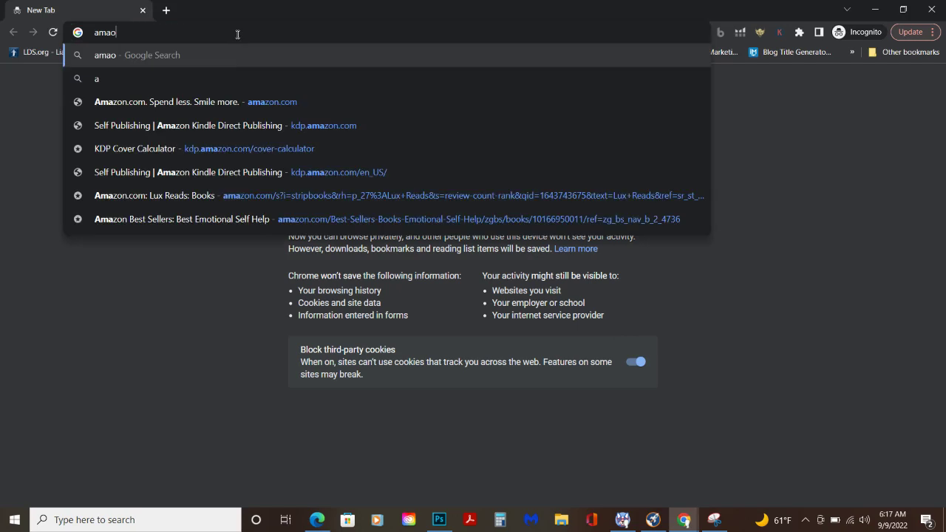
left_click(217, 104)
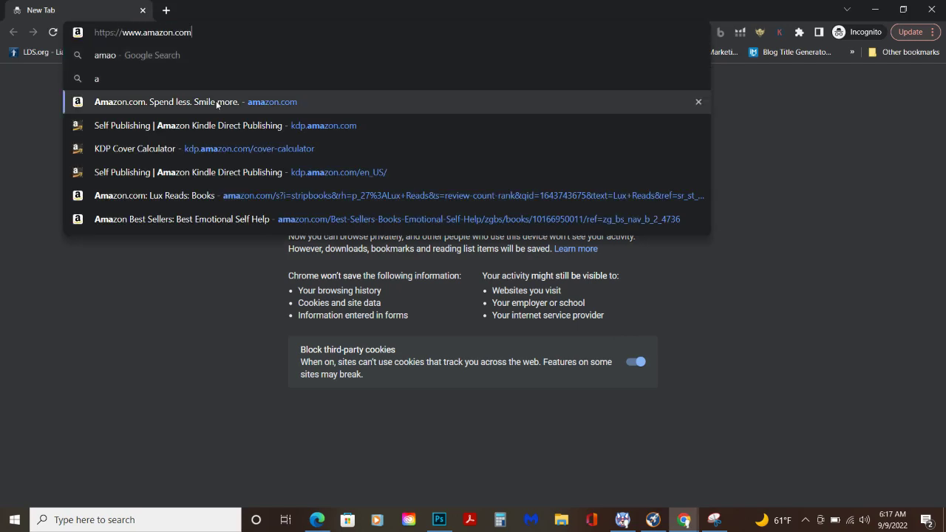
left_click(217, 104)
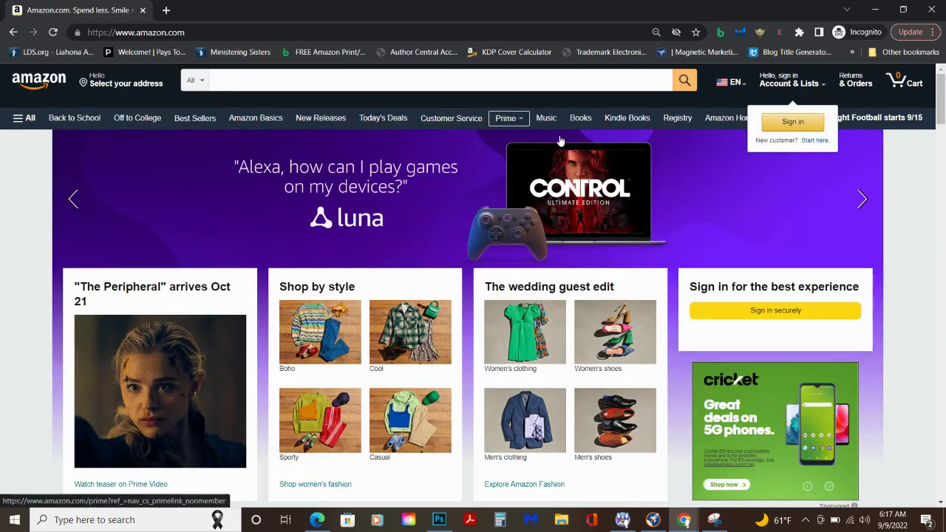
Limit the Amazon search to the Books department.
mouse_move(799, 93)
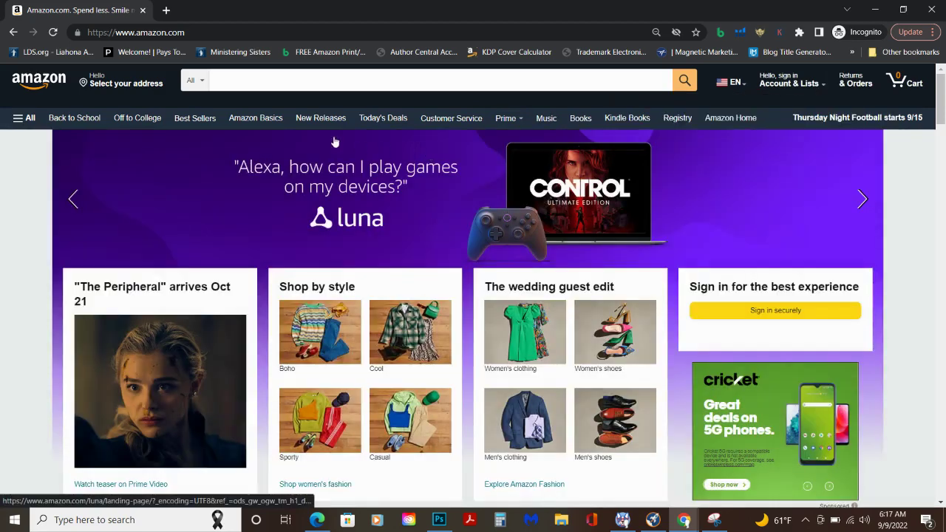
left_click(204, 82)
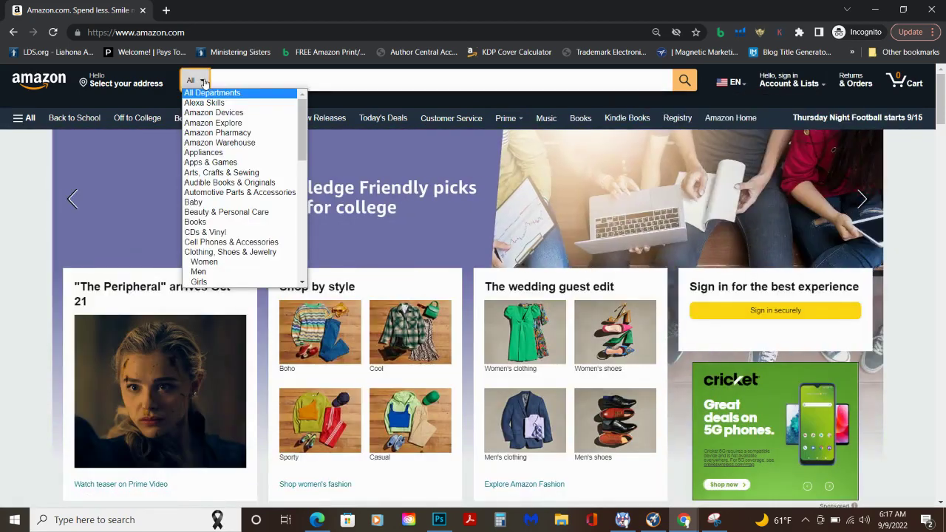
left_click(194, 222)
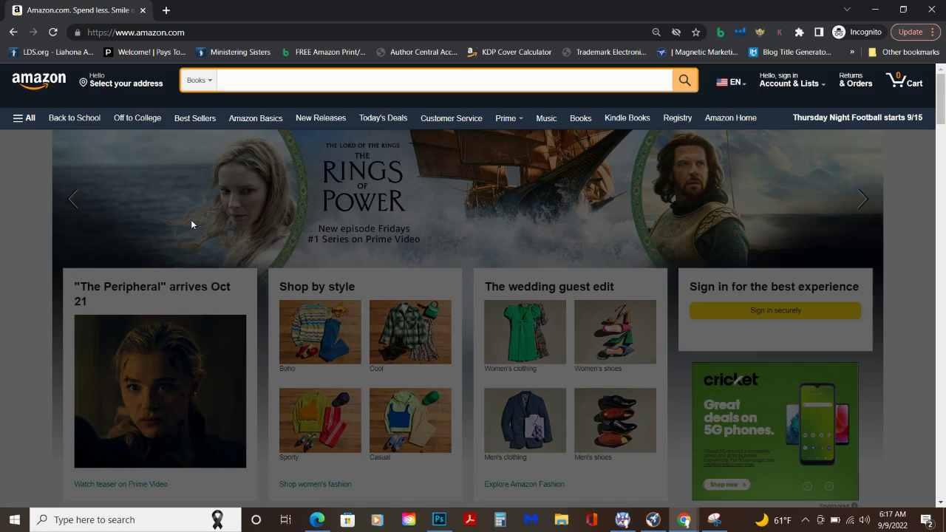
Start a book search with "g" and run the suggested search "gratitude journal".
type("g")
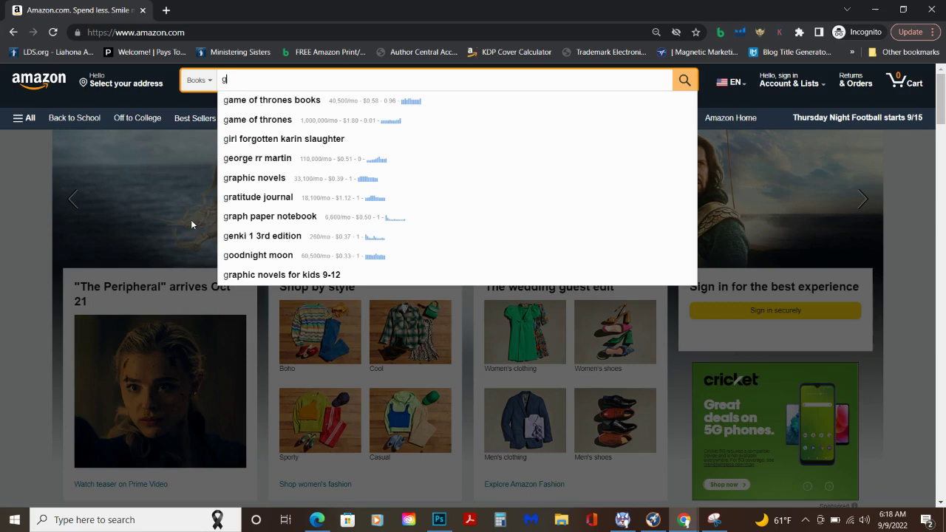
key("Down")
key("Down")
key("Down")
key("Down")
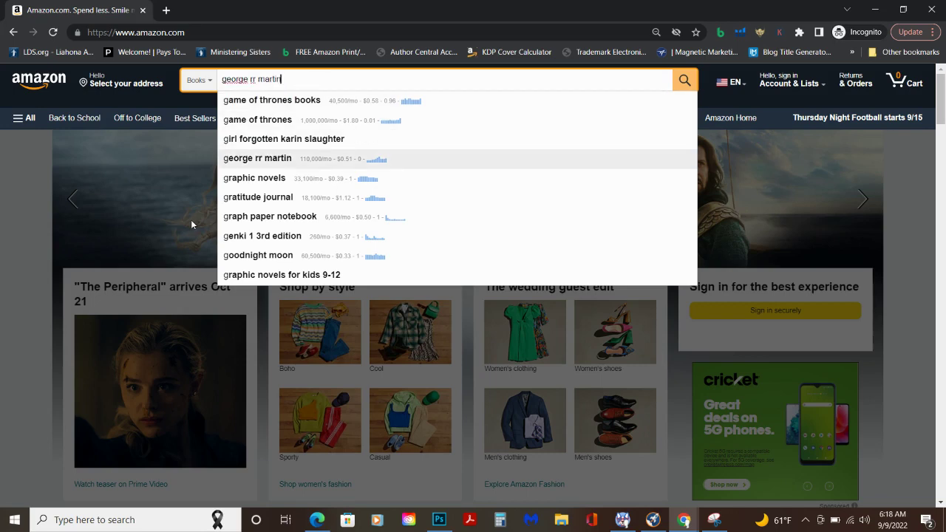
key("Down")
key("Down")
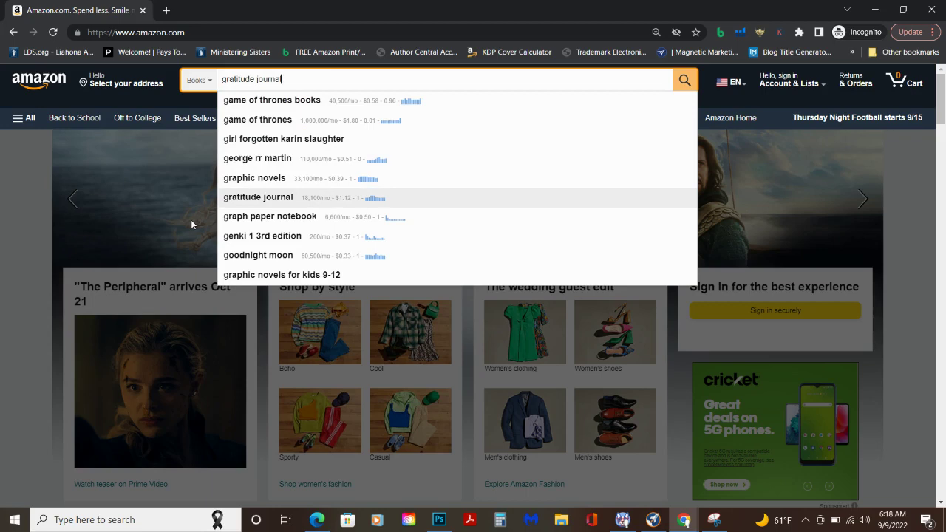
key("Return")
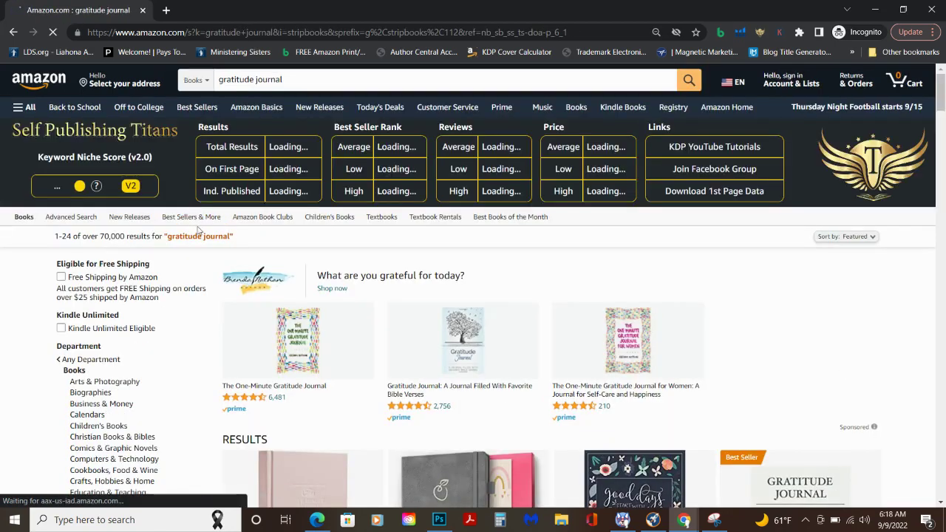
Highlight the results line above the gratitude journal listings, and then only its total number of results.
left_click_drag(235, 248, 53, 250)
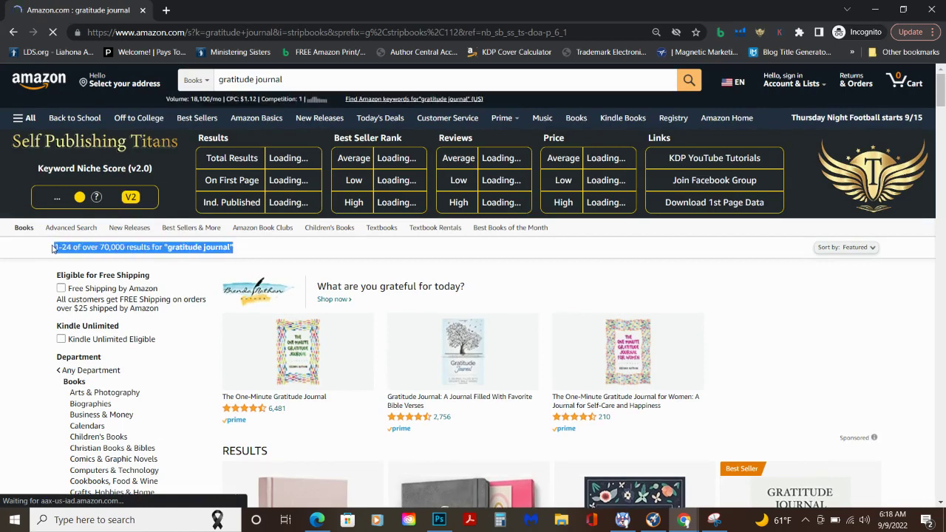
left_click(114, 263)
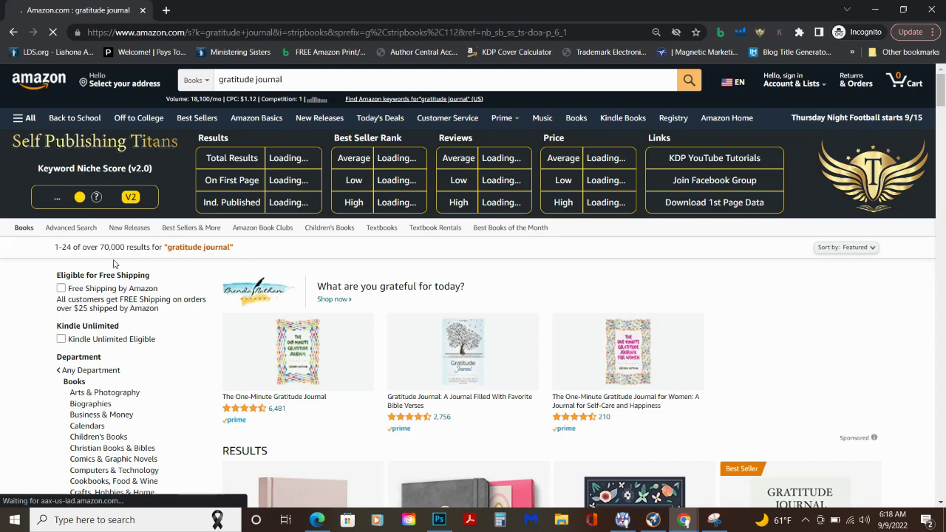
left_click_drag(124, 252, 100, 252)
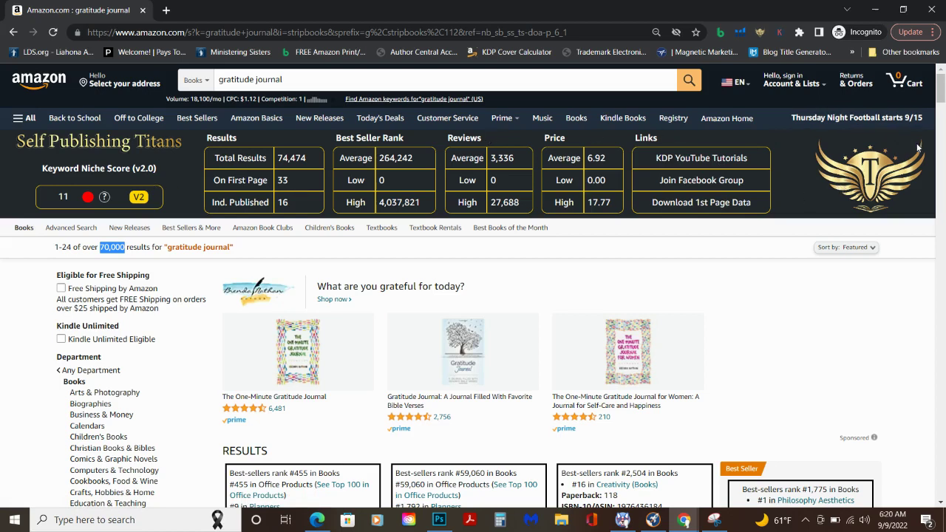
Open the "Good Days Start With Gratitude" journal in a new tab and look through the other listings' best-seller rank details.
left_click_drag(941, 93, 943, 118)
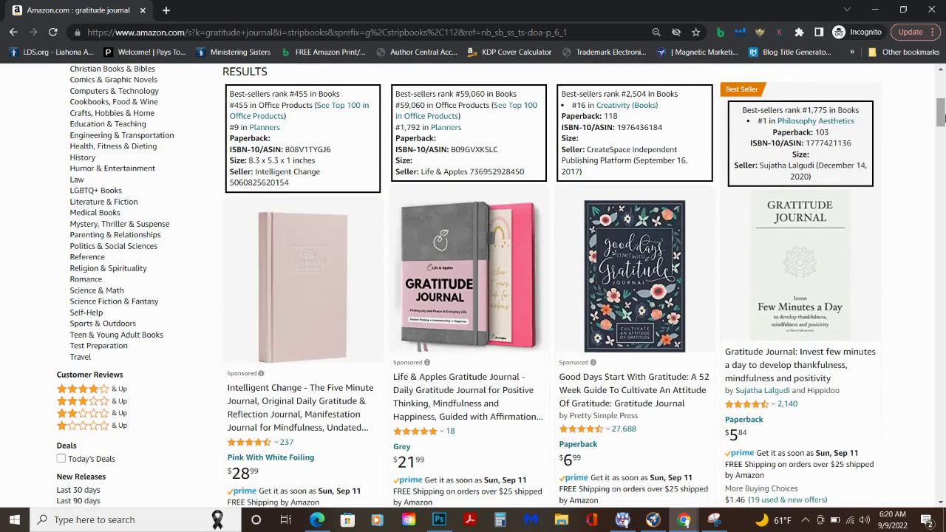
left_click_drag(943, 118, 944, 126)
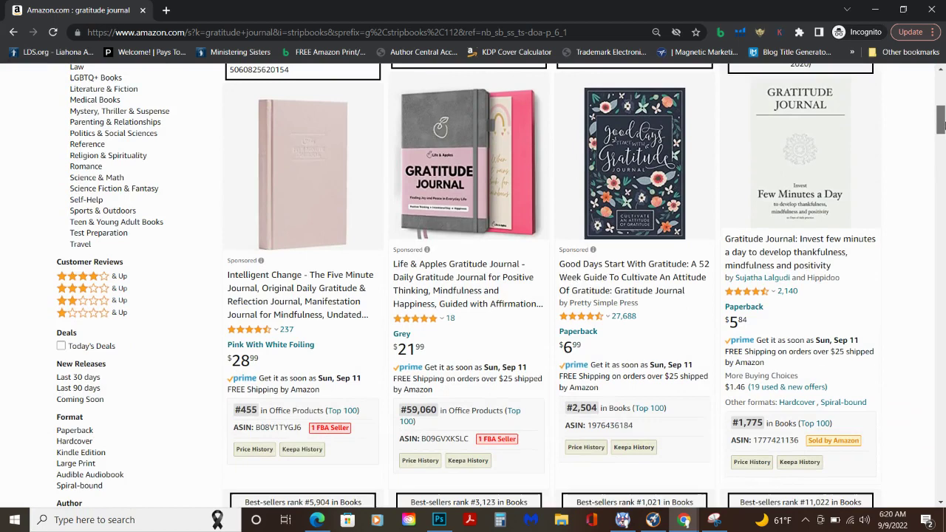
middle_click(596, 284)
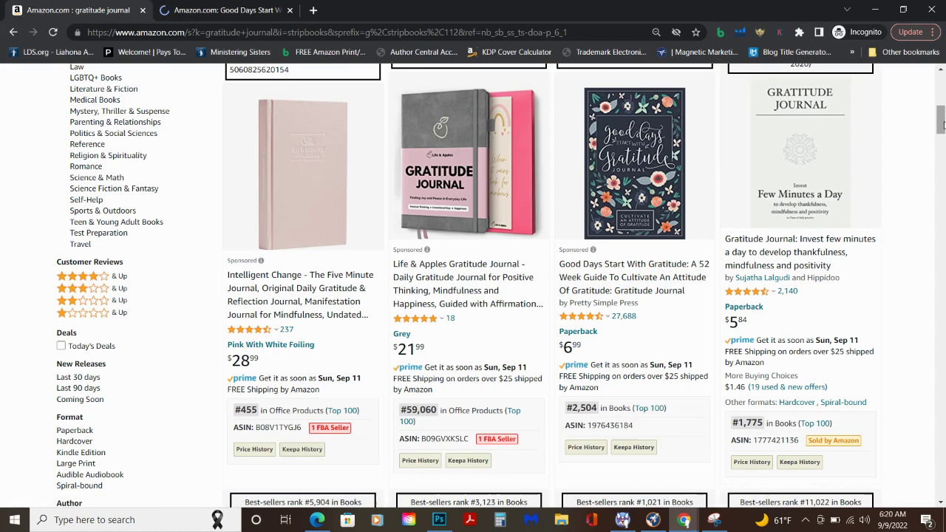
mouse_move(835, 167)
left_click_drag(943, 127, 943, 148)
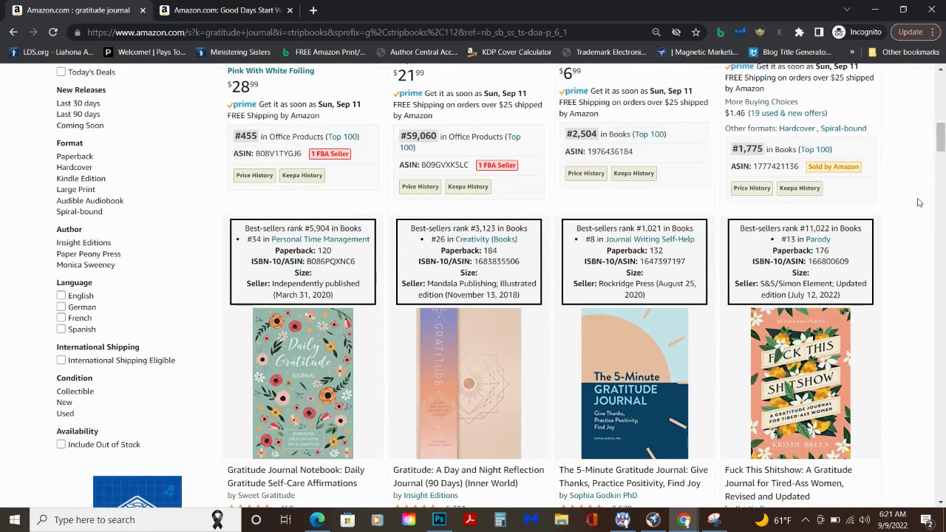
left_click_drag(943, 132, 941, 74)
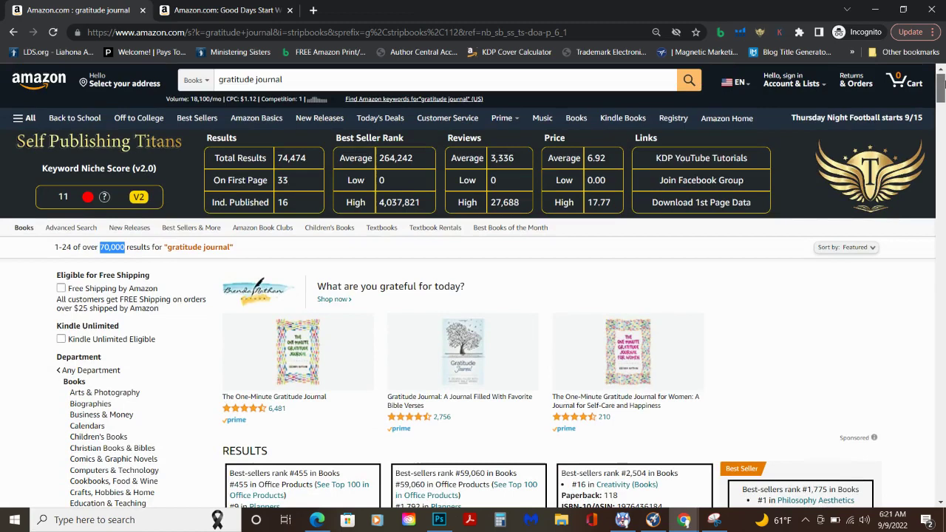
Go to the "Good Days Start With Gratitude" page and display the search suggestions for "gratitude journal".
left_click(225, 10)
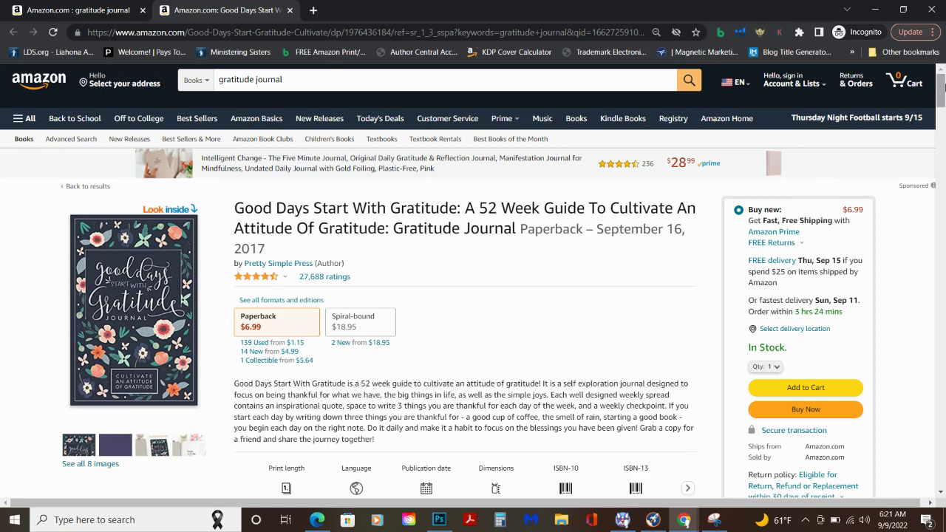
left_click_drag(304, 77, 217, 80)
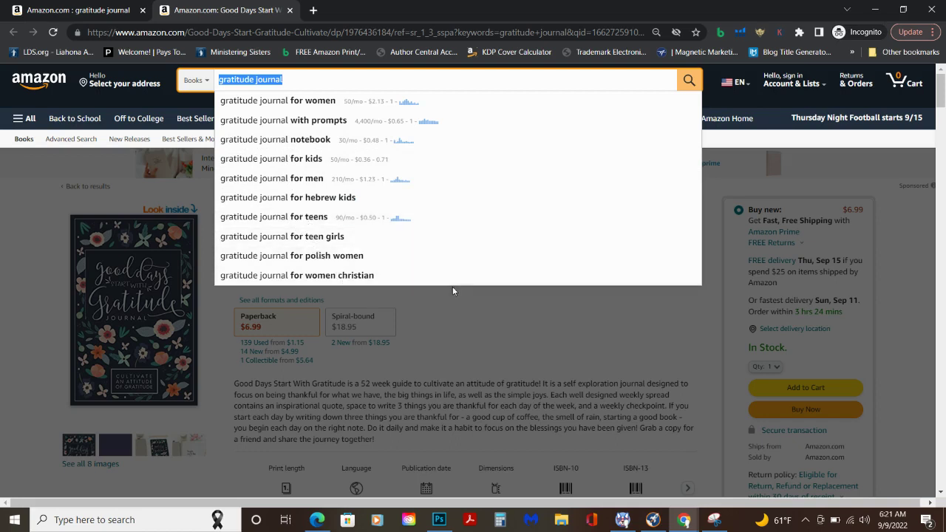
Switch to the Canva window and duplicate the "HOW TO USE FREE KDP KEYWORD TOOLS" page.
mouse_move(688, 521)
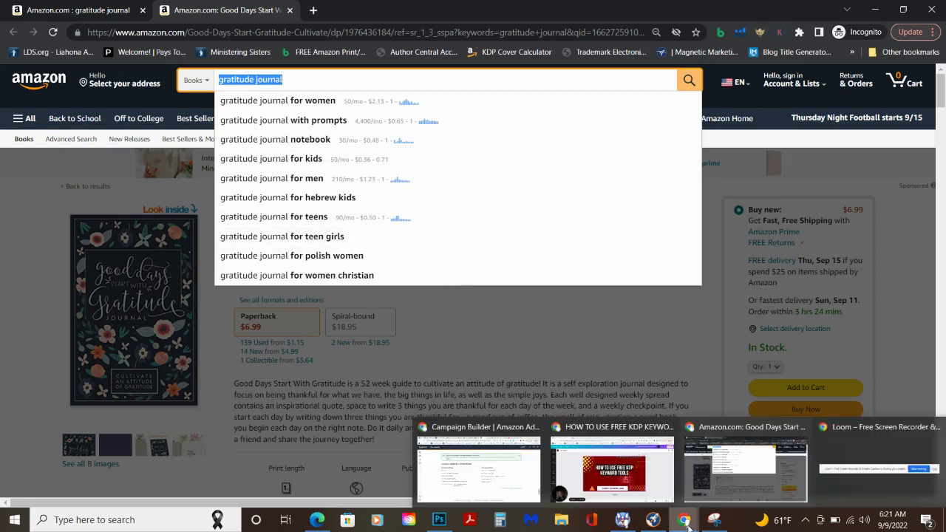
mouse_move(667, 479)
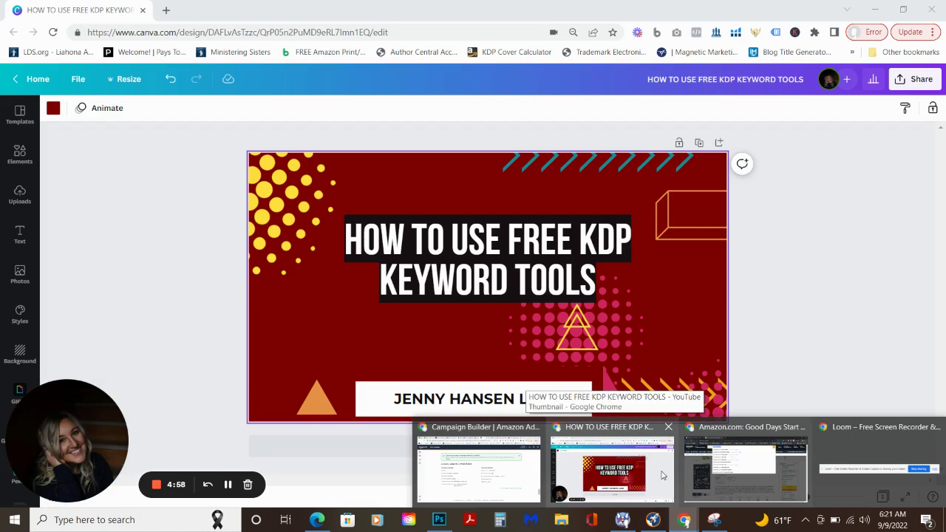
left_click(663, 476)
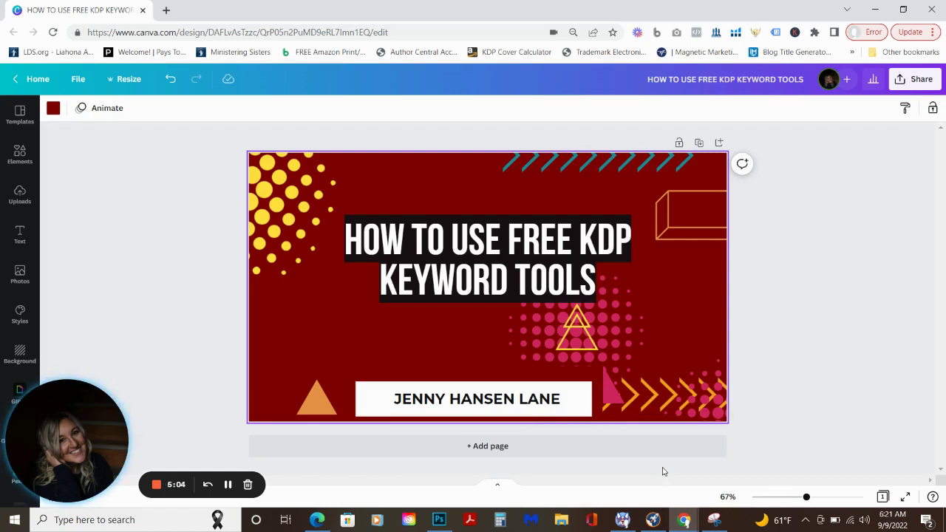
left_click(699, 143)
Replace the heading on page 2 with "SELF PUBLISHING TITANS".
left_click(501, 257)
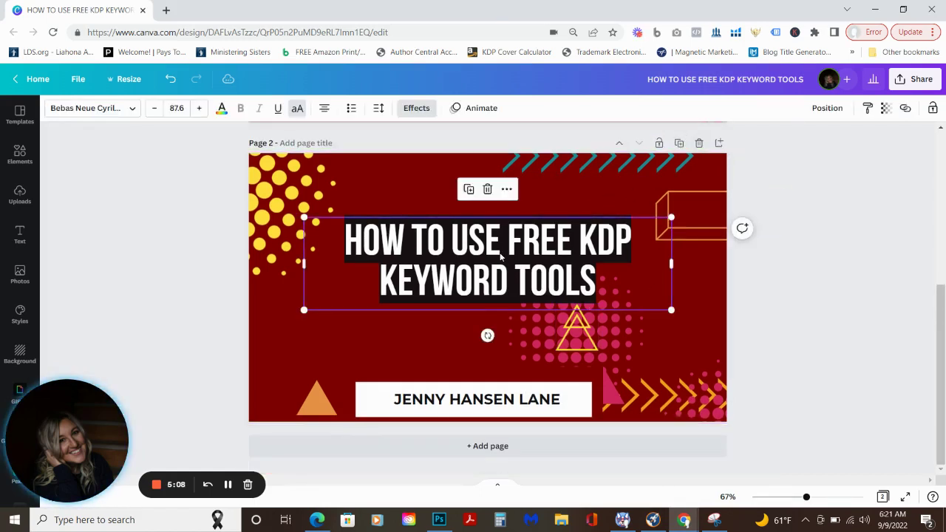
left_click(501, 256)
type("SELF")
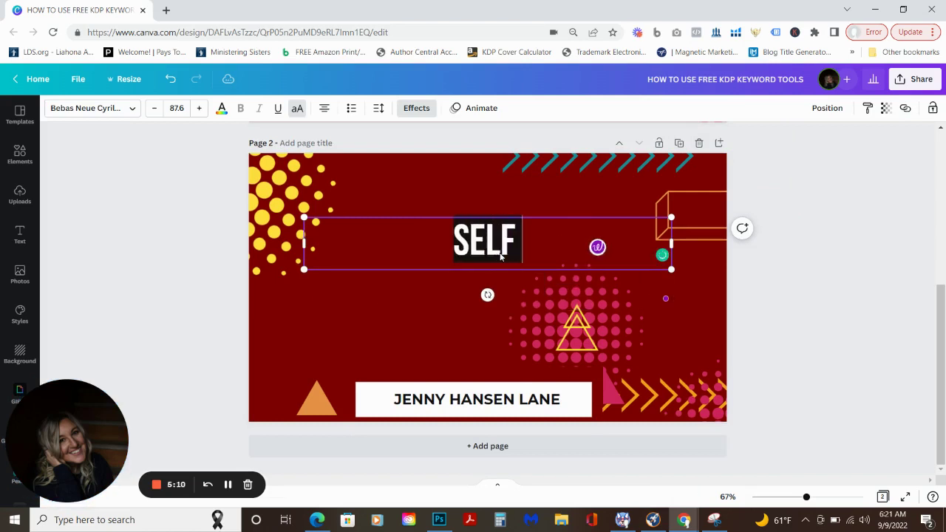
type(" PUBLIS")
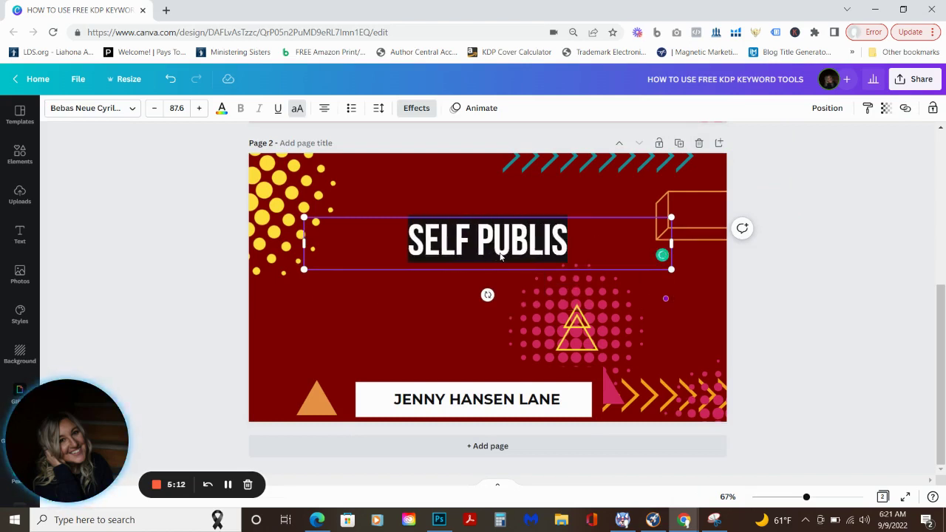
type("HING T")
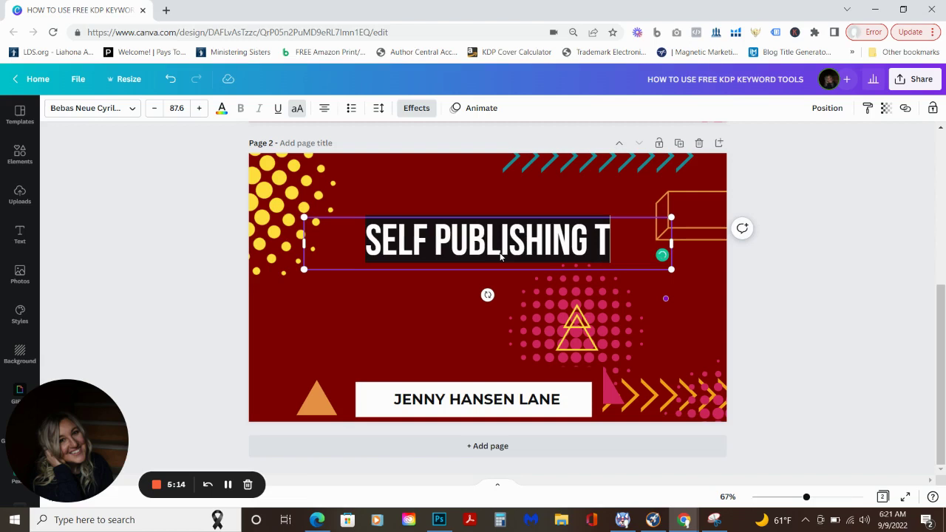
type("ITANS")
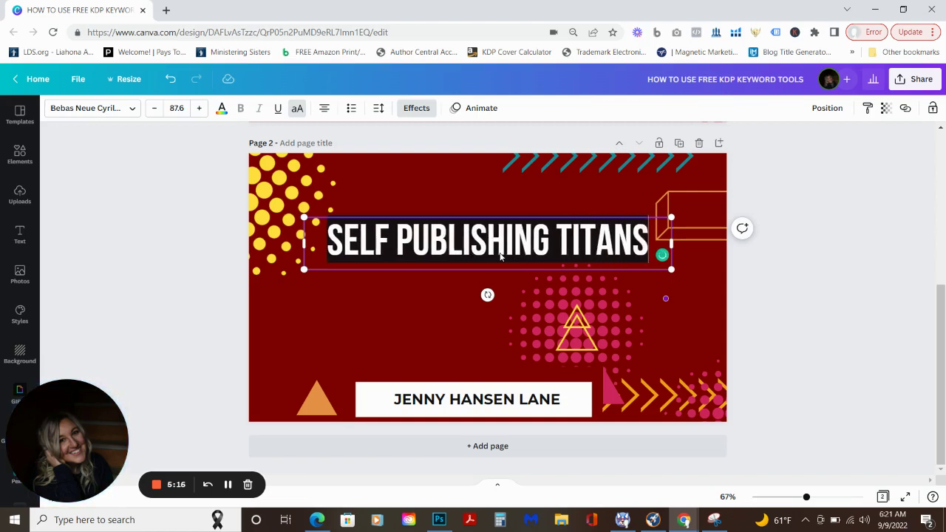
Delete the name text and its white box from page 2, and move the heading lower on the page.
left_click(481, 399)
key("Delete")
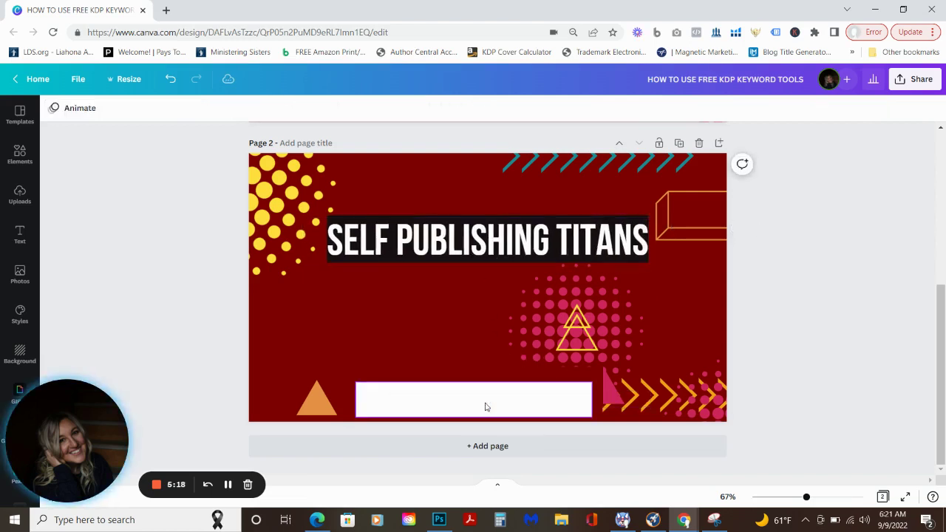
left_click(484, 405)
key("Delete")
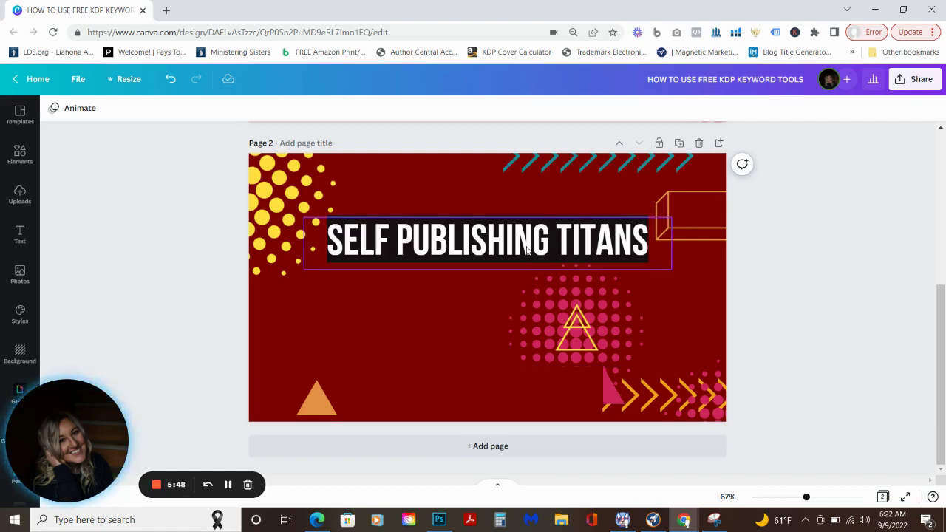
left_click_drag(526, 251, 534, 294)
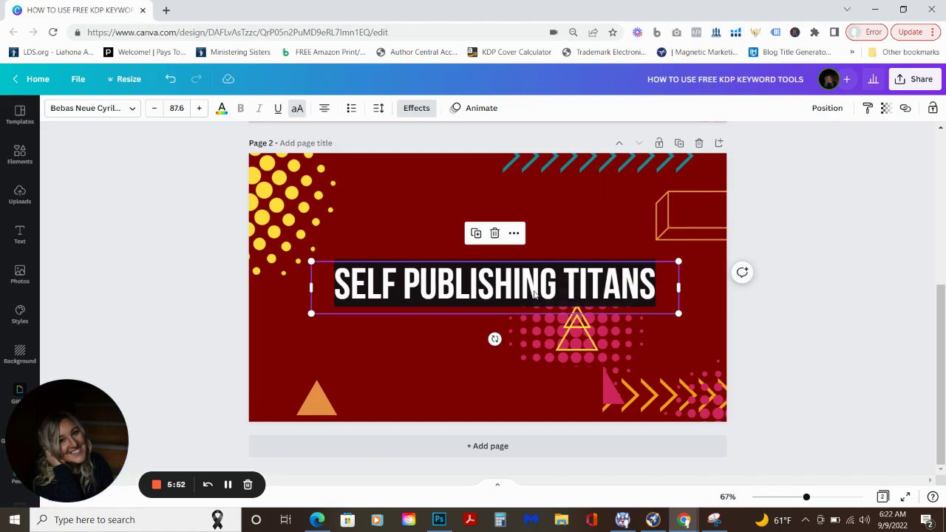